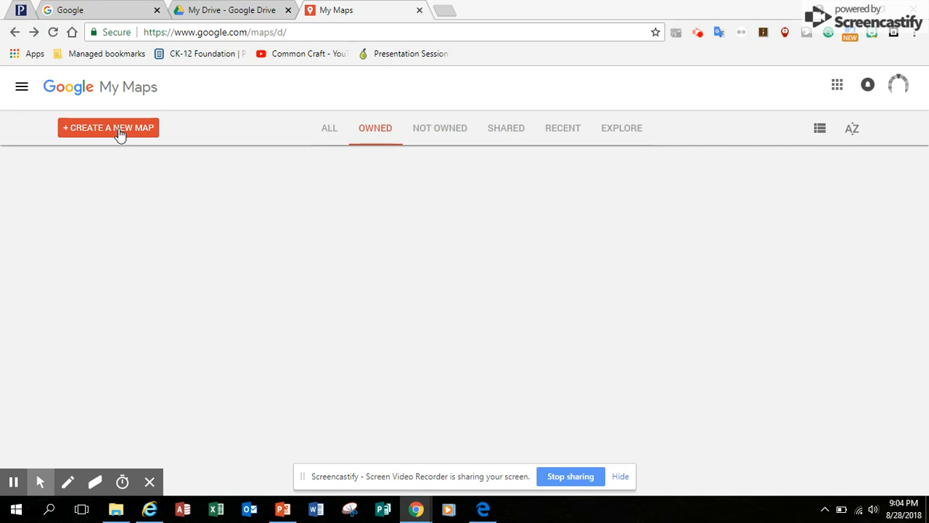
# Create a new map, pan to bring Canada into view, and open the 'Untitled map' title editor.
pyautogui.click(118, 133)
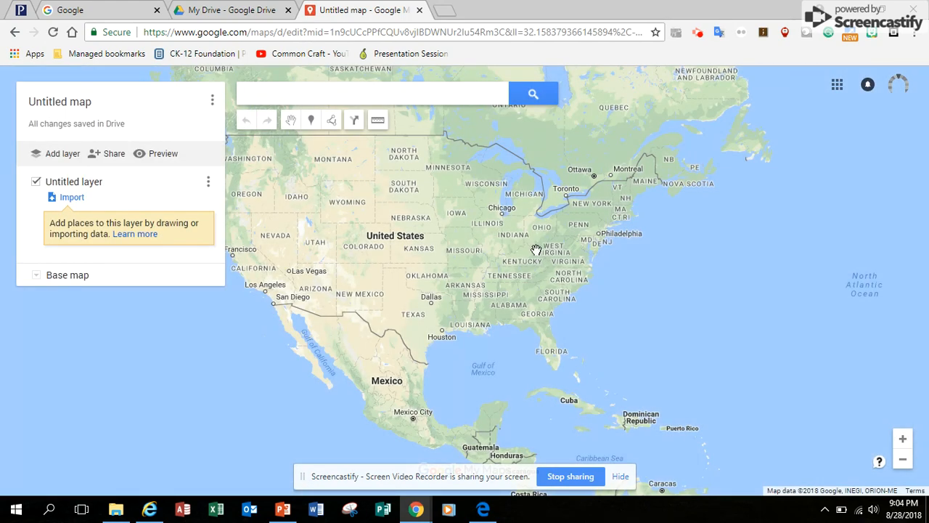
pyautogui.moveTo(552, 152); pyautogui.dragTo(553, 226)
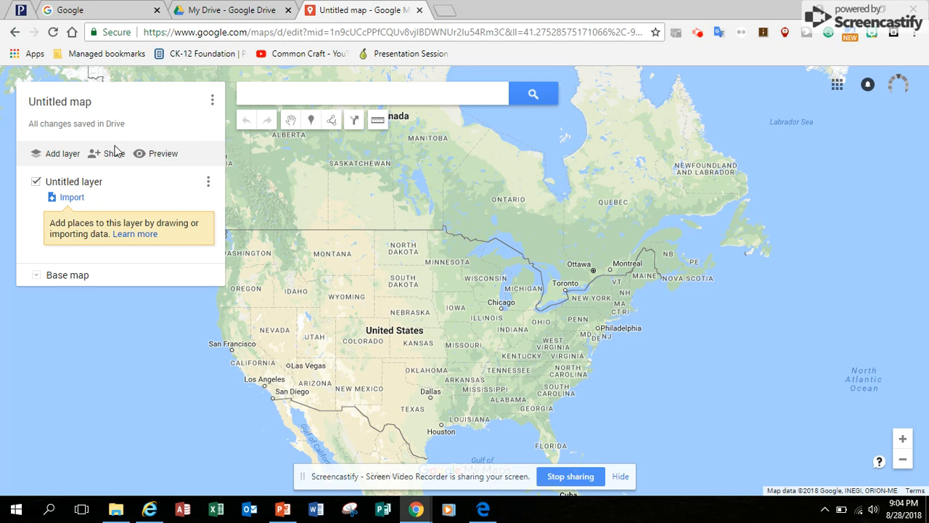
pyautogui.moveTo(91, 106); pyautogui.dragTo(22, 104)
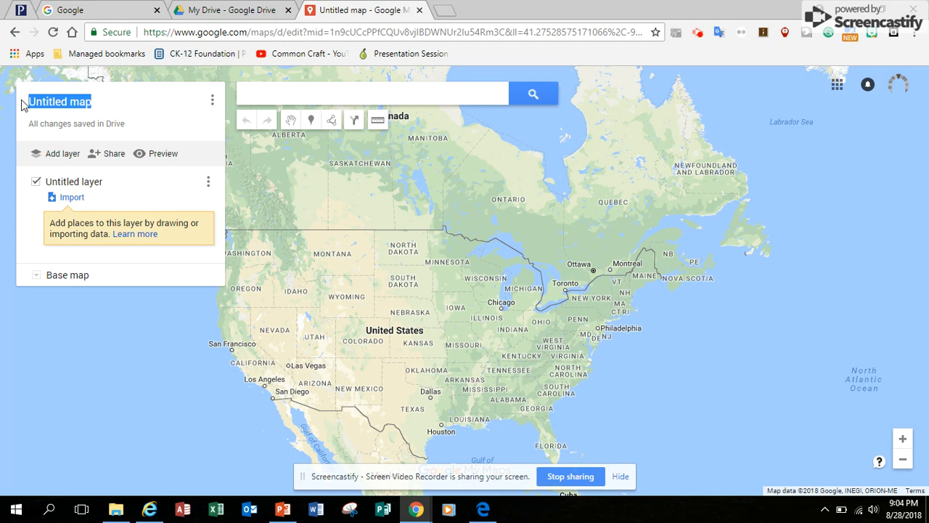
pyautogui.moveTo(102, 105); pyautogui.dragTo(86, 107)
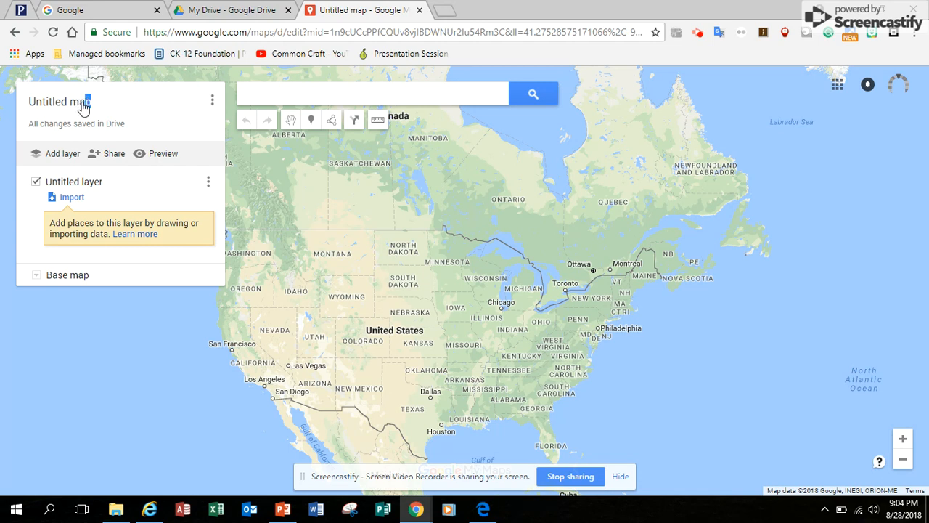
# Rename the map to 'Moosenee, ONT' and save the title.
pyautogui.click(85, 104)
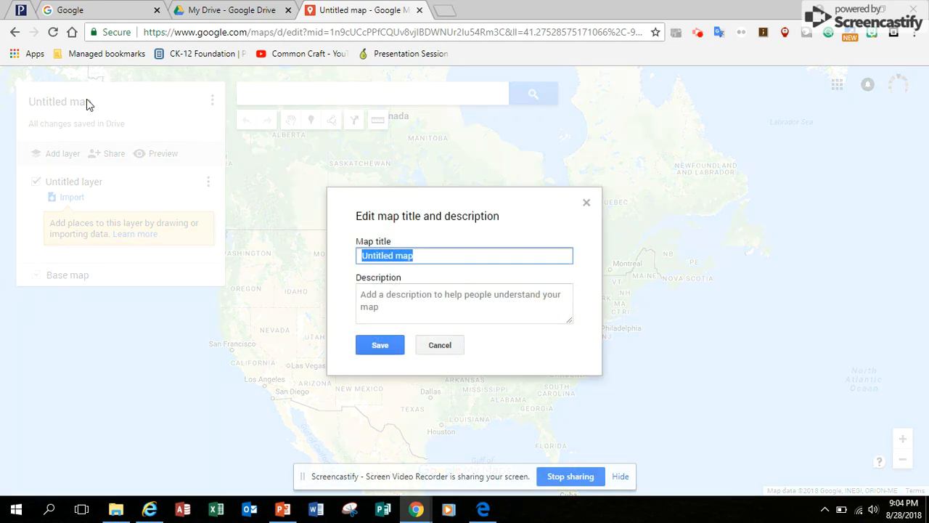
pyautogui.write('Mo')
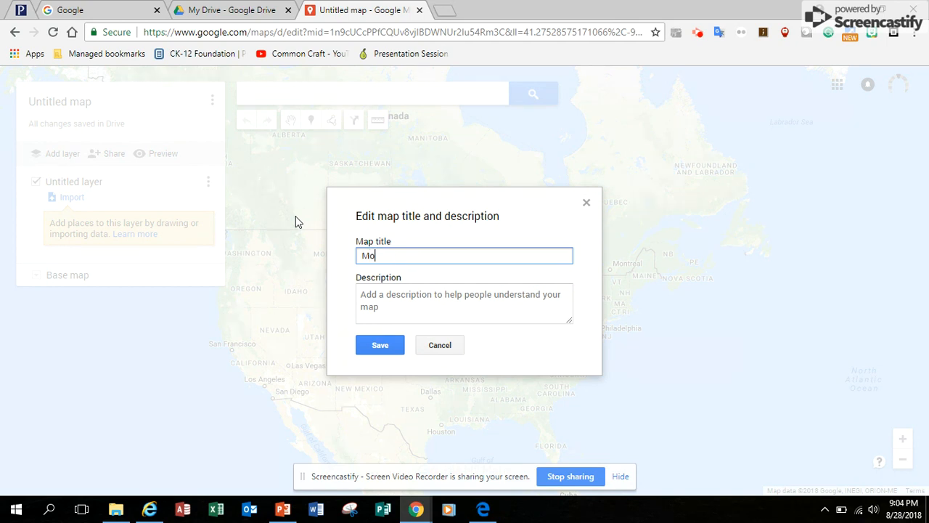
pyautogui.write('osenee, ONT')
pyautogui.click(385, 345)
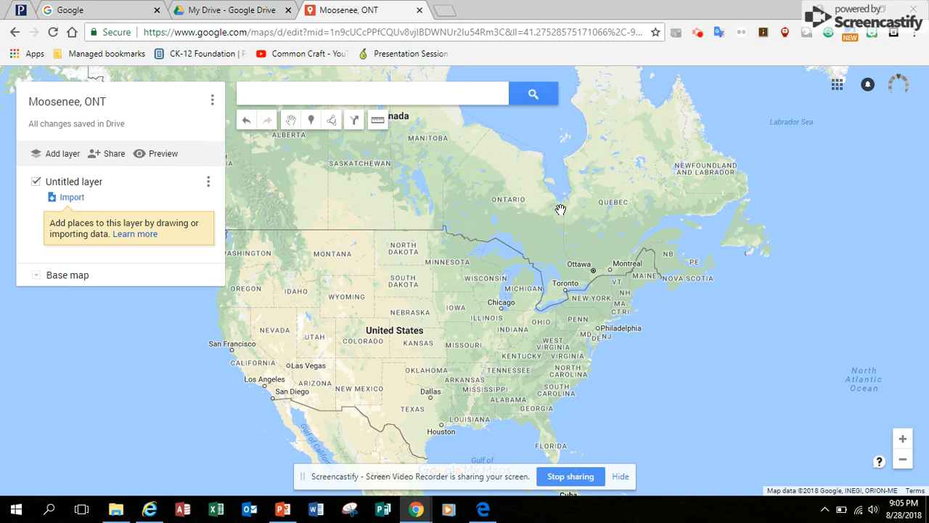
# Zoom and pan from North America down to Moosonee's streets beside the Moose River.
pyautogui.scroll(1, 561, 209)
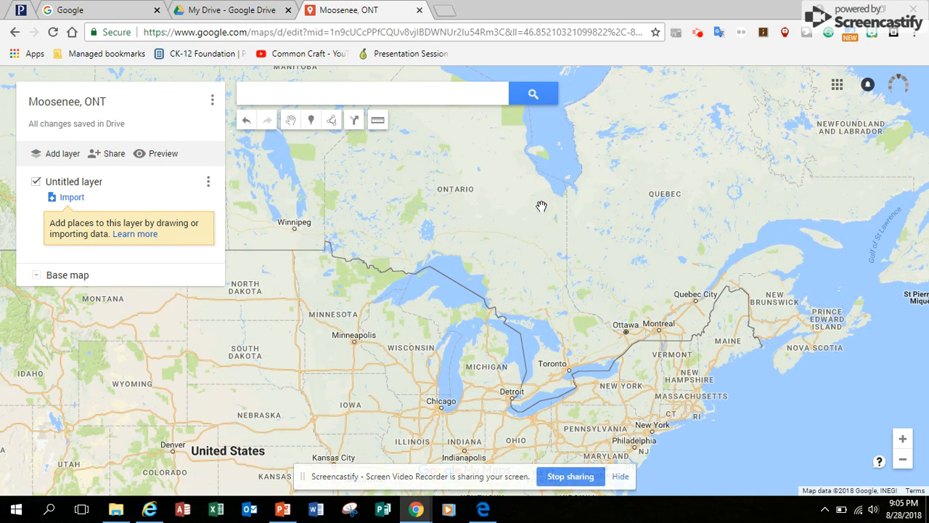
pyautogui.scroll(1, 541, 208)
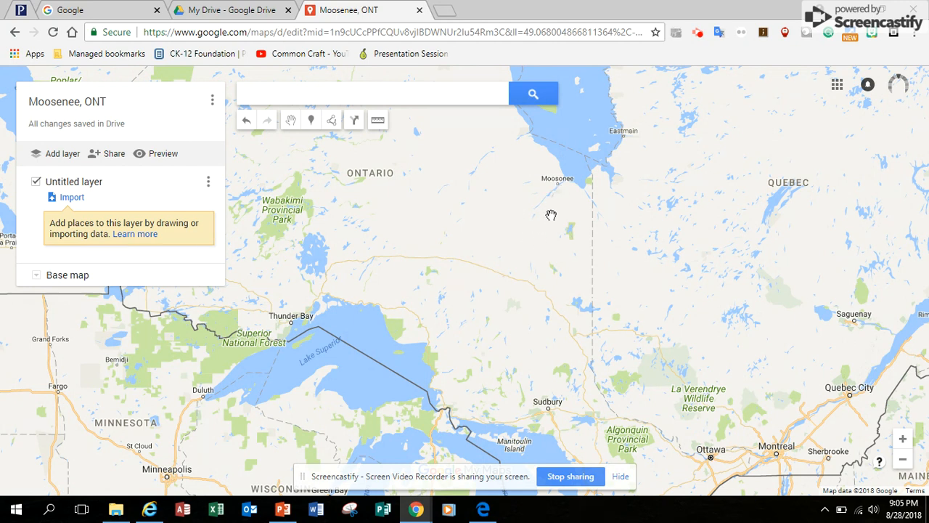
pyautogui.scroll(1, 562, 193)
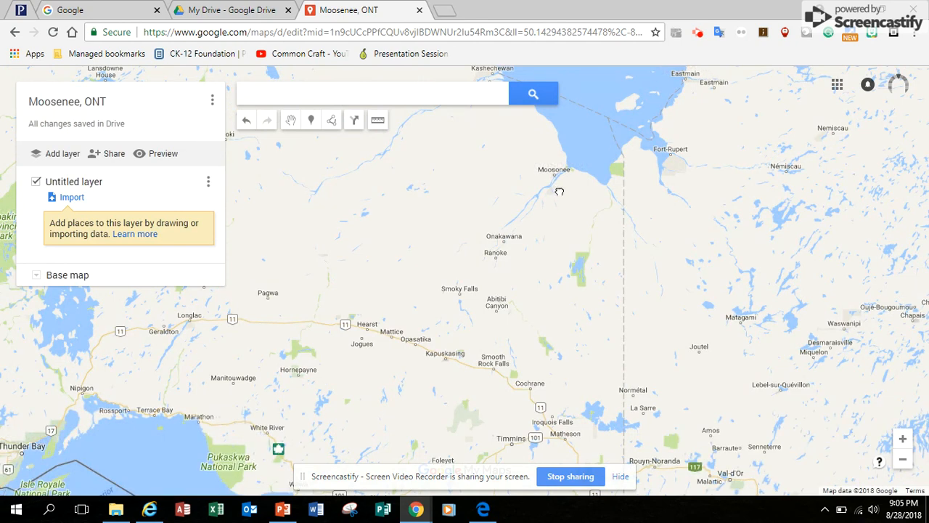
pyautogui.scroll(1, 559, 190)
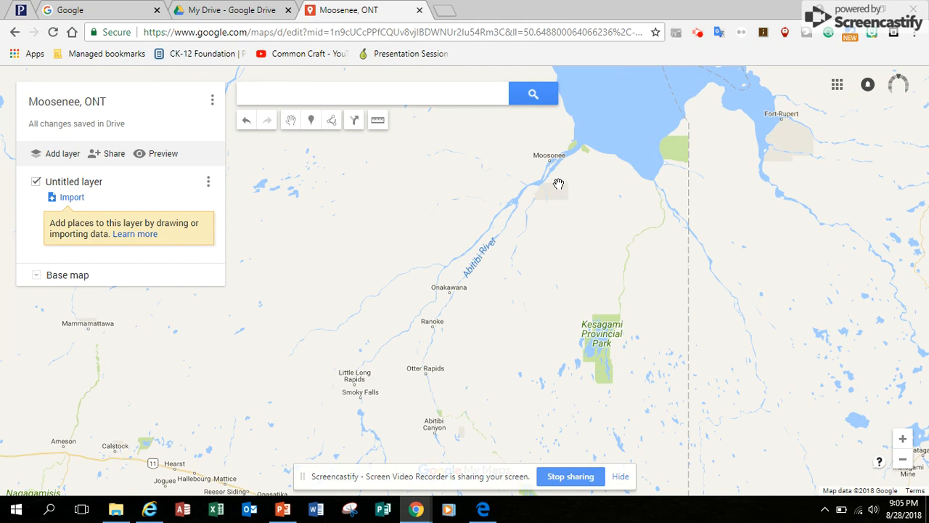
pyautogui.scroll(1, 558, 183)
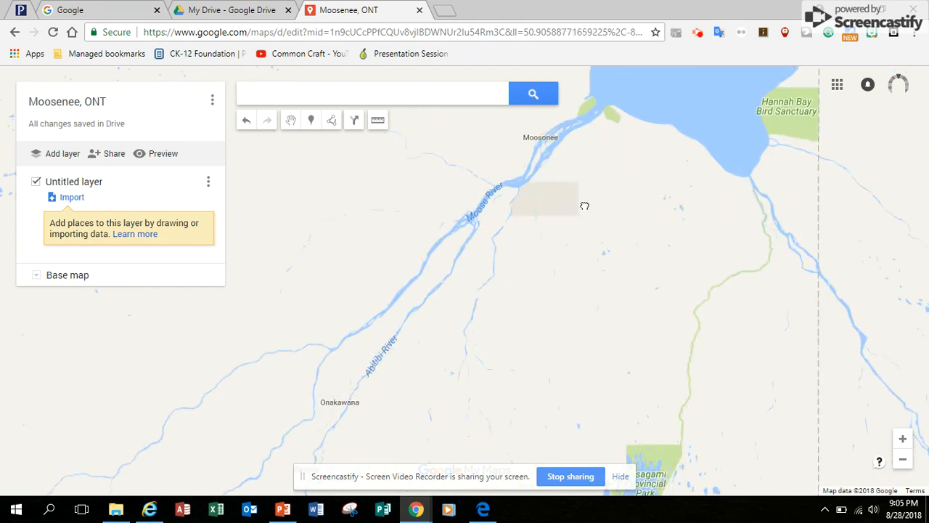
pyautogui.moveTo(558, 182); pyautogui.dragTo(567, 293)
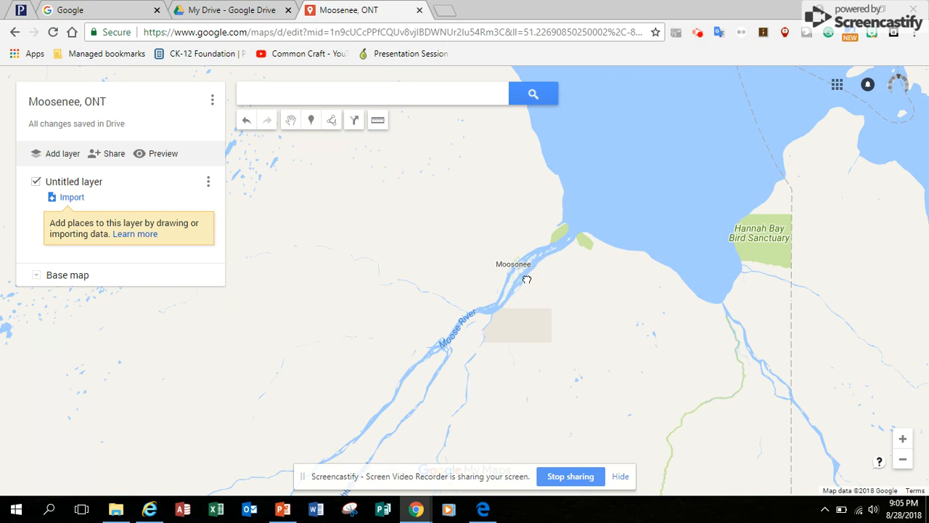
pyautogui.scroll(1, 526, 276)
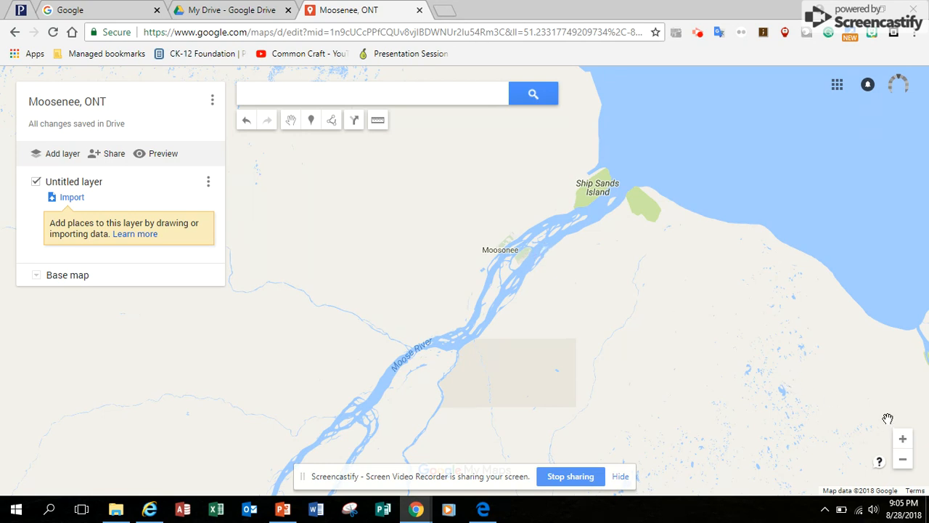
pyautogui.click(904, 444)
pyautogui.click(905, 443)
pyautogui.click(905, 443)
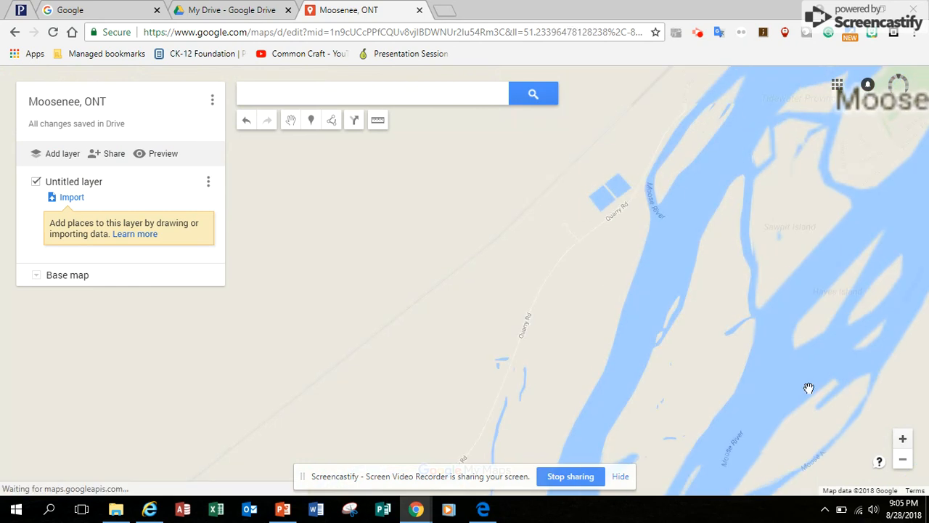
pyautogui.moveTo(786, 225); pyautogui.dragTo(488, 496)
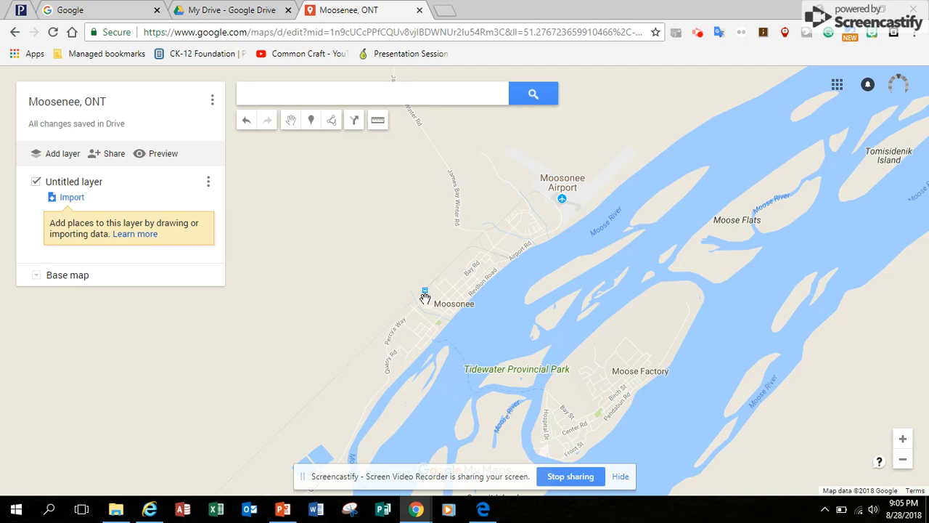
pyautogui.scroll(1, 424, 299)
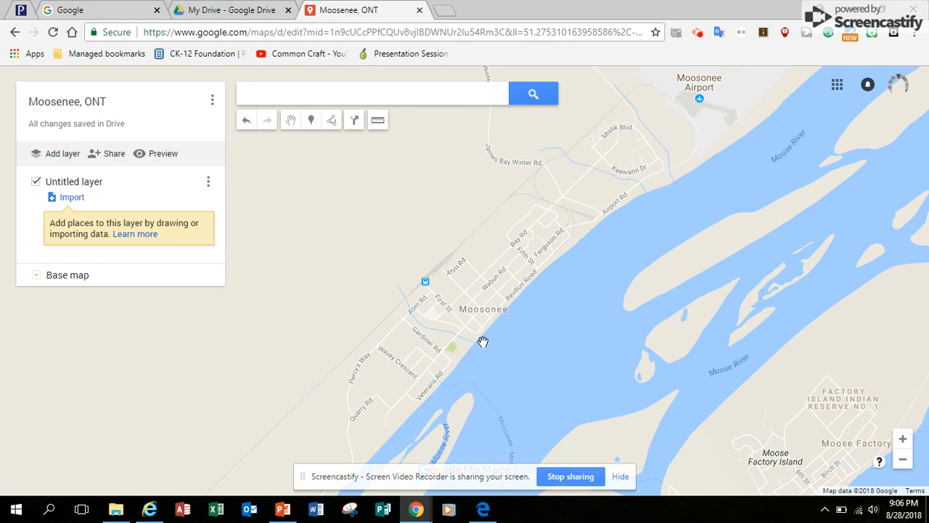
# Switch the base map to Satellite and centre the closer view on downtown Moosonee.
pyautogui.click(36, 276)
pyautogui.click(123, 316)
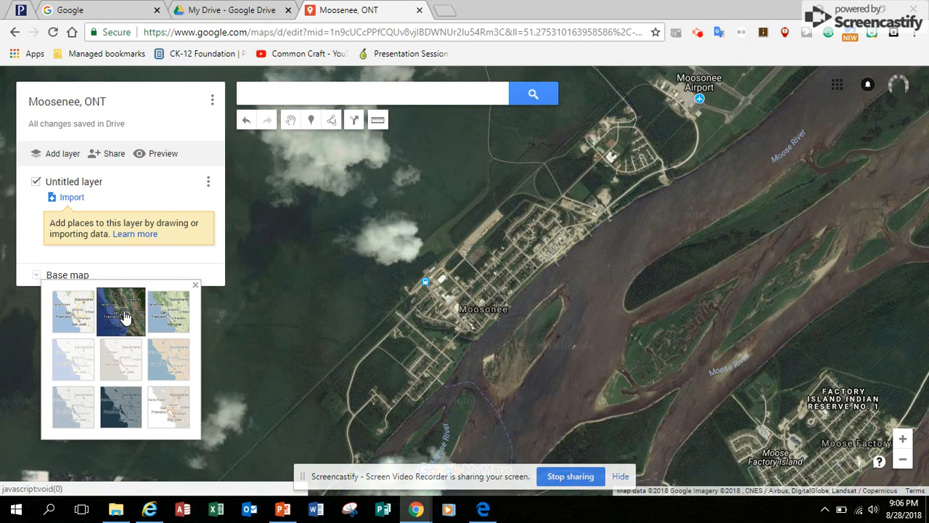
pyautogui.doubleClick(903, 439)
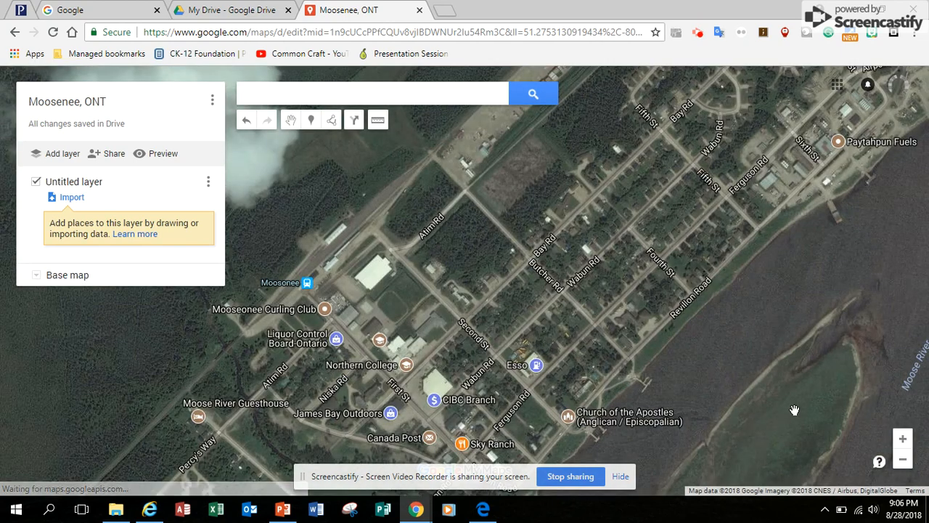
pyautogui.moveTo(575, 323); pyautogui.dragTo(547, 209)
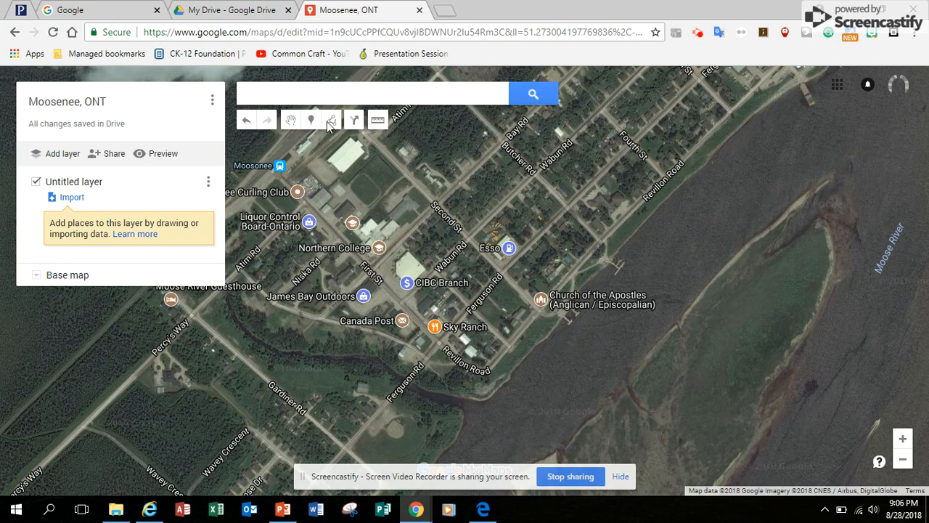
# Place a 'Boat Ramp Exit' marker on the riverbank beside the Church of the Apostles.
pyautogui.click(569, 284)
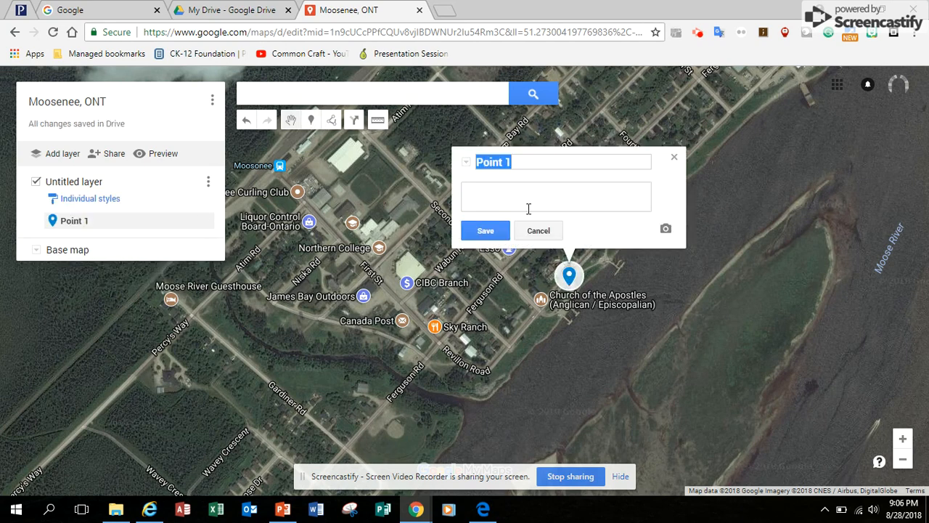
pyautogui.write('Boat Ramp Exit')
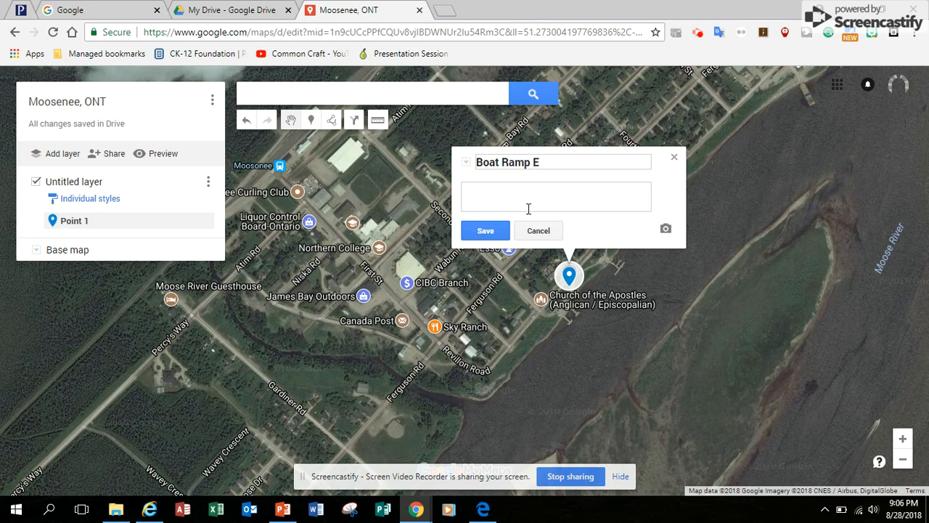
pyautogui.click(494, 230)
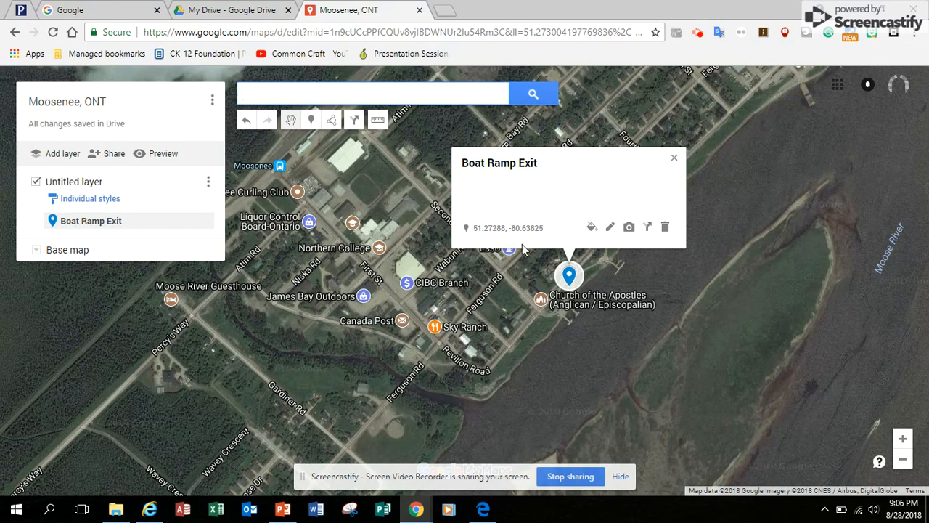
pyautogui.click(569, 287)
pyautogui.moveTo(565, 285); pyautogui.dragTo(550, 289)
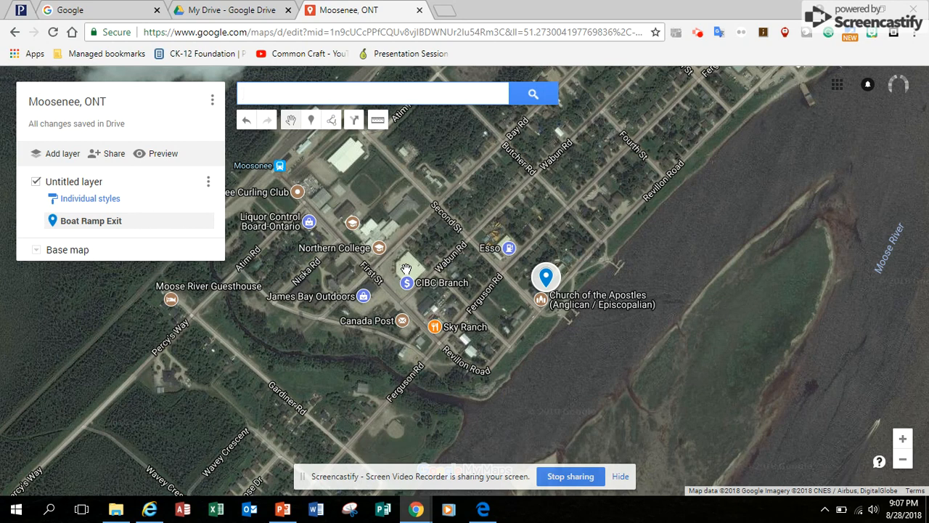
# Add a 'Get Groceries Here' marker by the CIBC Branch near Northern College.
pyautogui.click(312, 119)
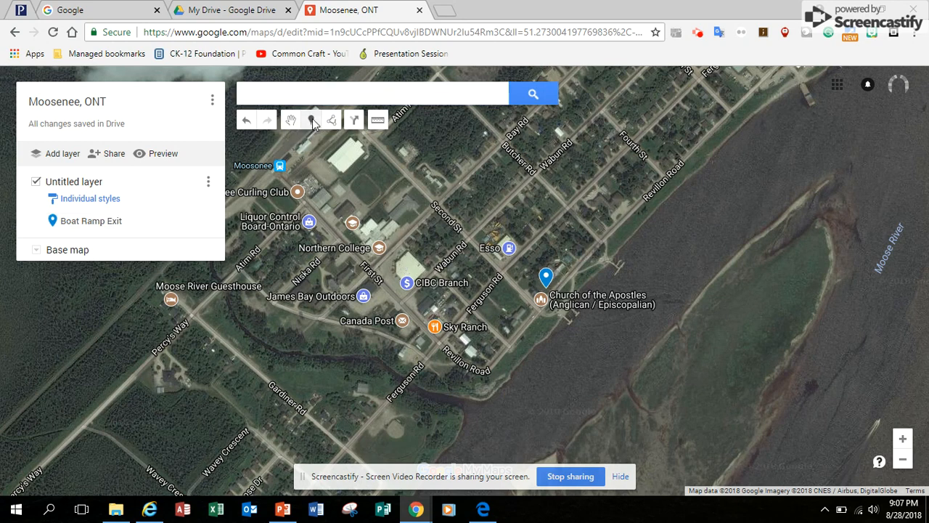
pyautogui.click(406, 250)
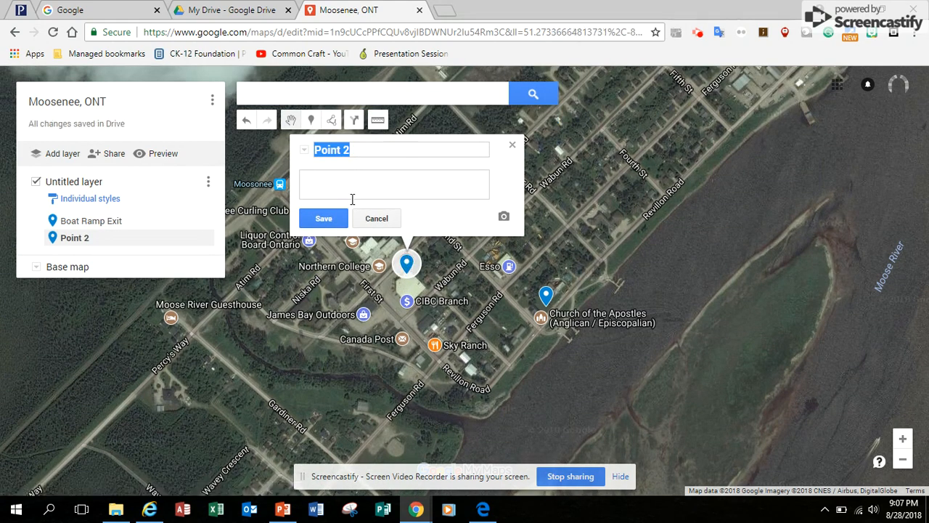
pyautogui.write('Get Groceries Here')
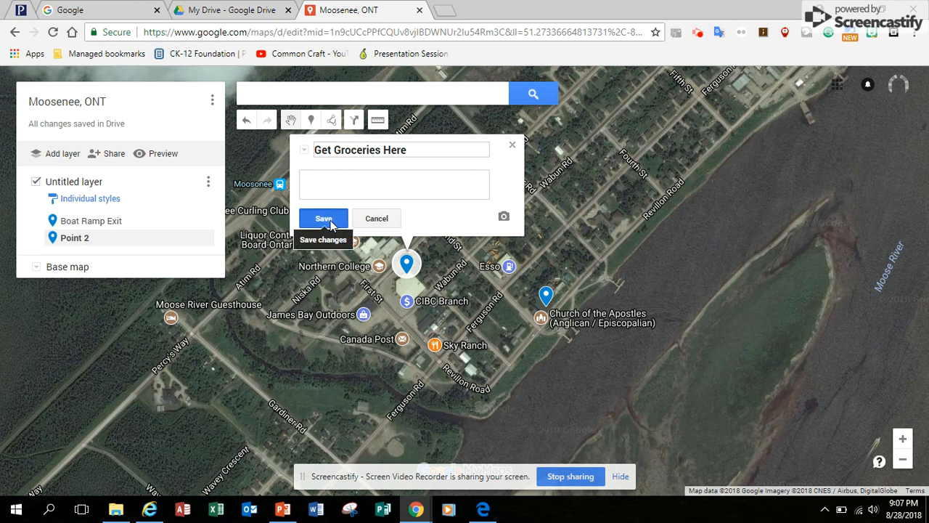
pyautogui.click(331, 225)
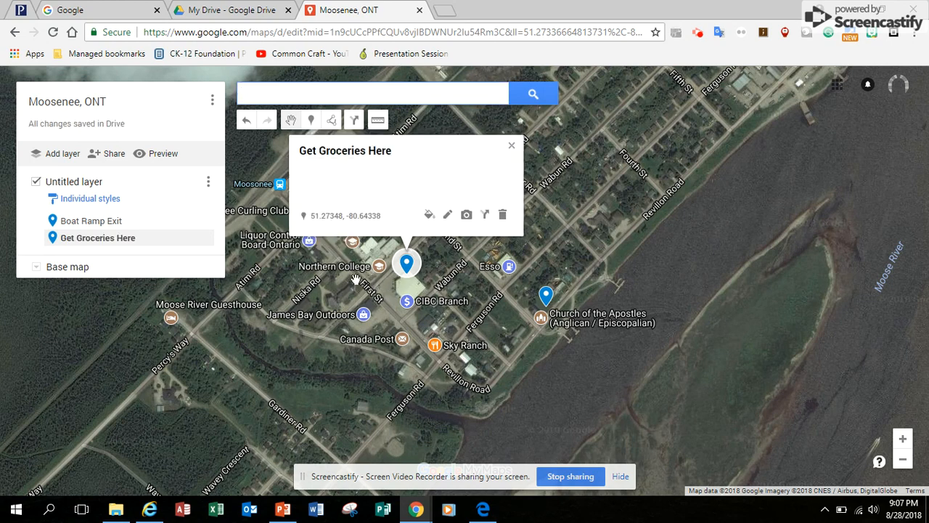
pyautogui.click(512, 146)
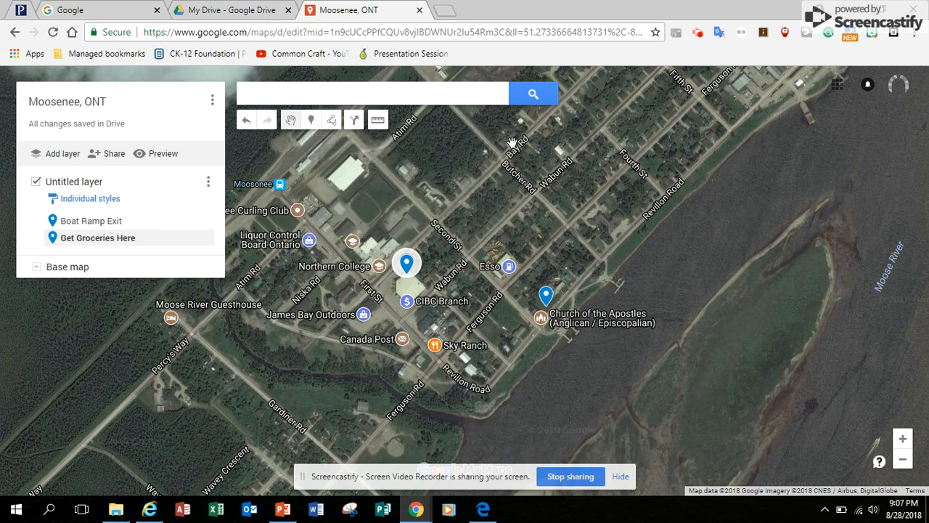
pyautogui.moveTo(339, 199); pyautogui.dragTo(392, 259)
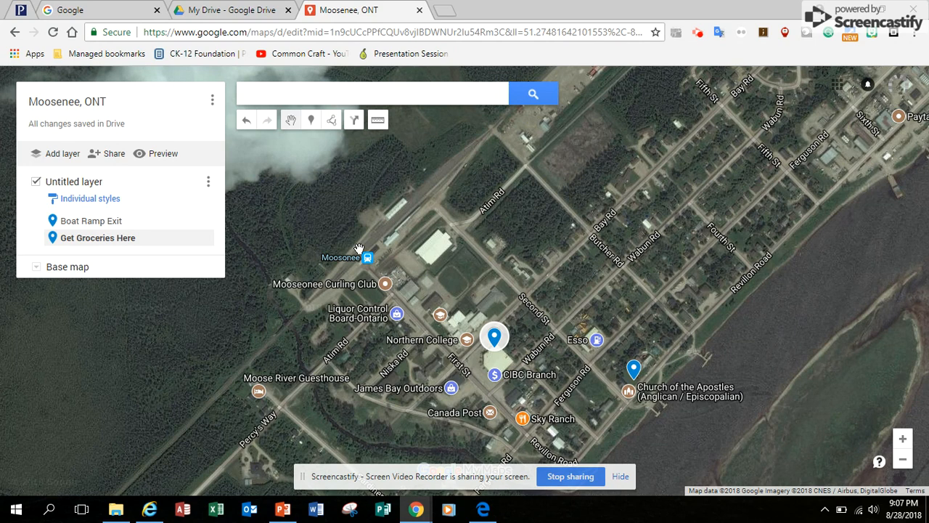
# Add a 'Tickets for Train' marker at the Moosonee train station.
pyautogui.click(311, 121)
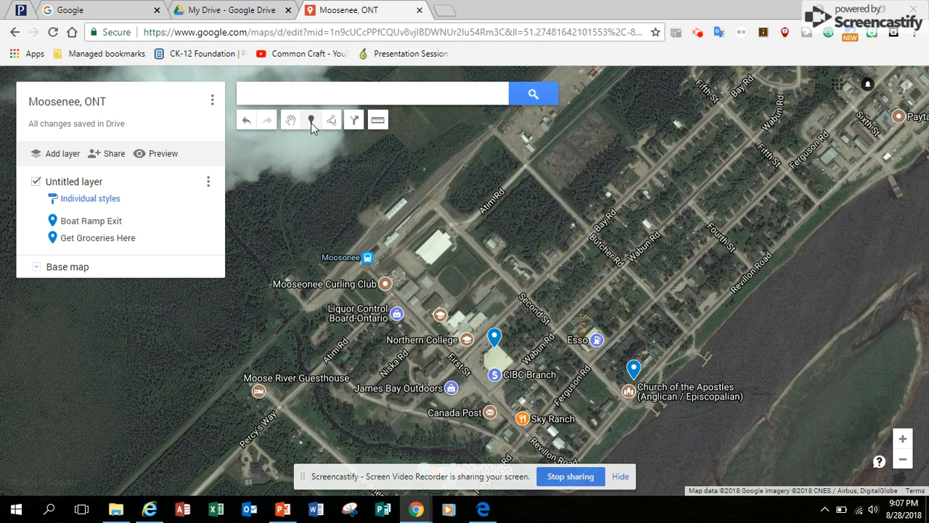
pyautogui.click(357, 248)
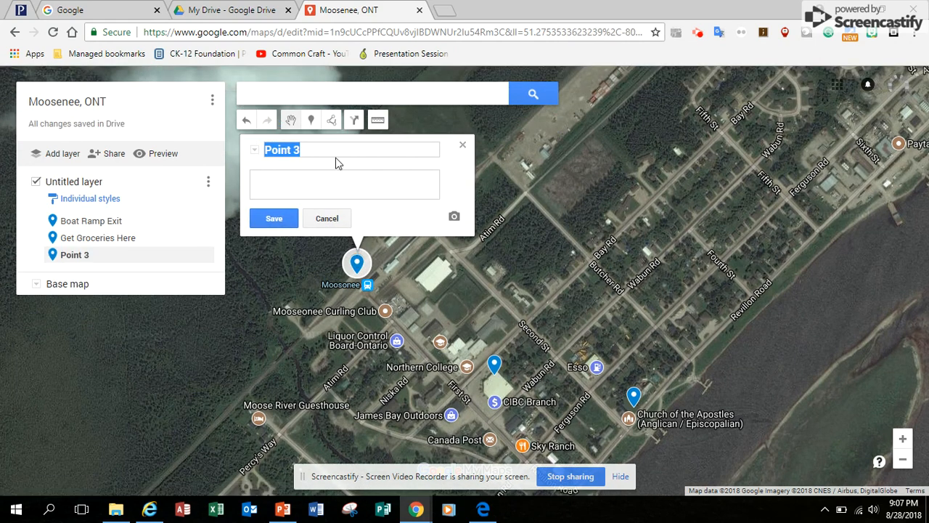
pyautogui.write('Tickets for Tra')
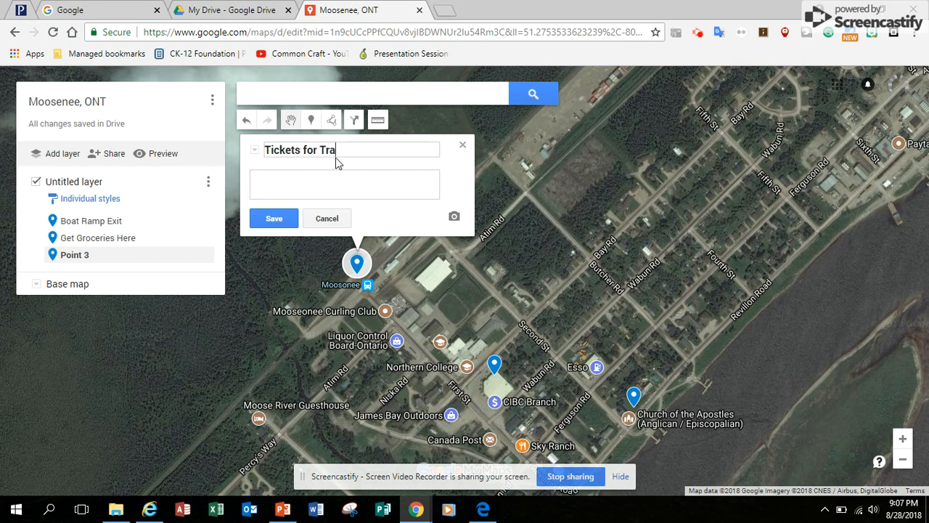
pyautogui.write('in')
pyautogui.click(270, 220)
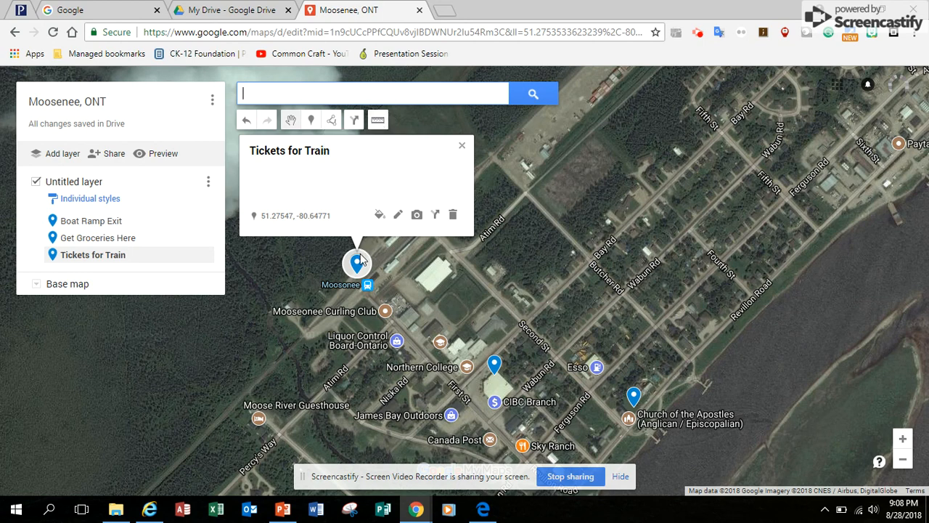
pyautogui.click(377, 121)
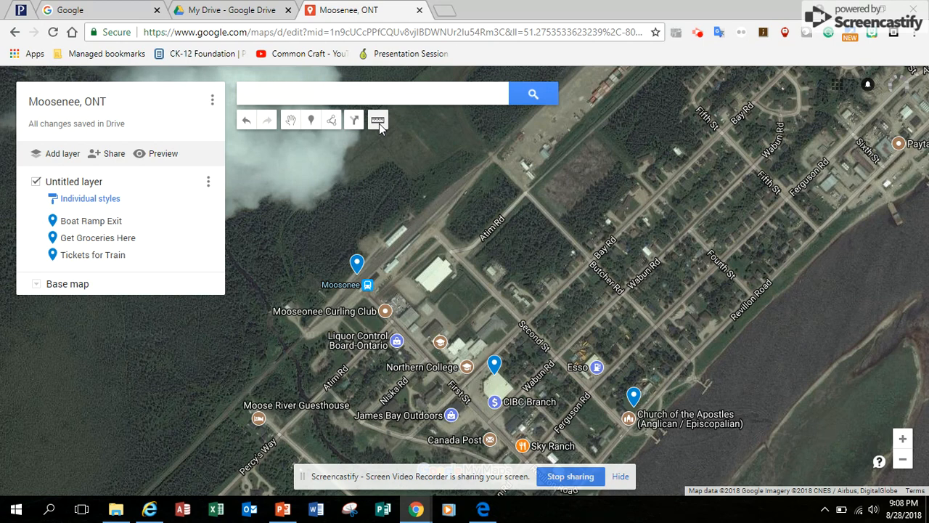
pyautogui.click(357, 281)
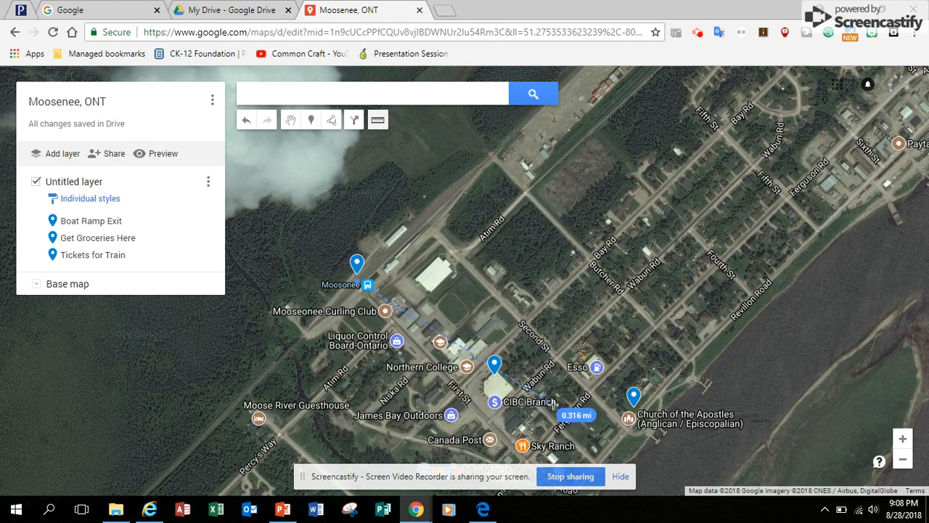
pyautogui.click(657, 439)
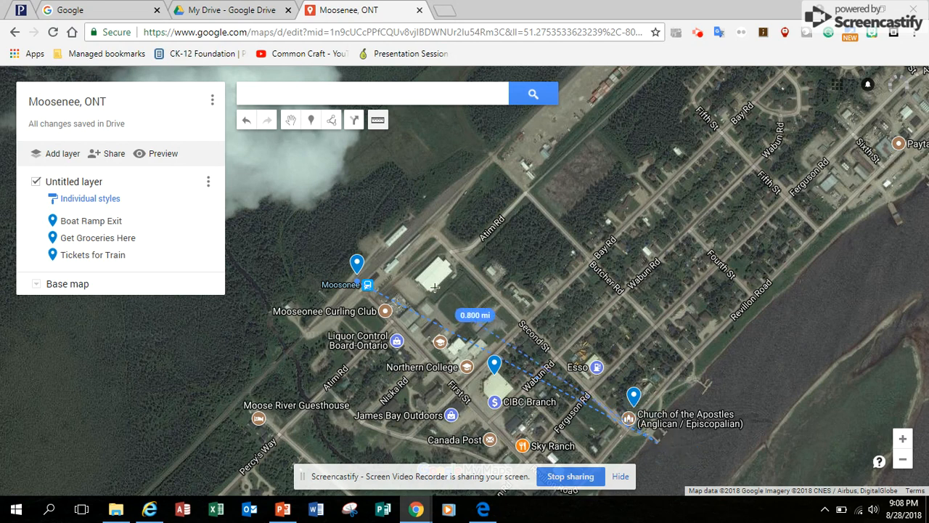
pyautogui.press('Escape')
# Try drawing a line near the Esso station and measuring along Bay Rd, cancelling both.
pyautogui.click(332, 122)
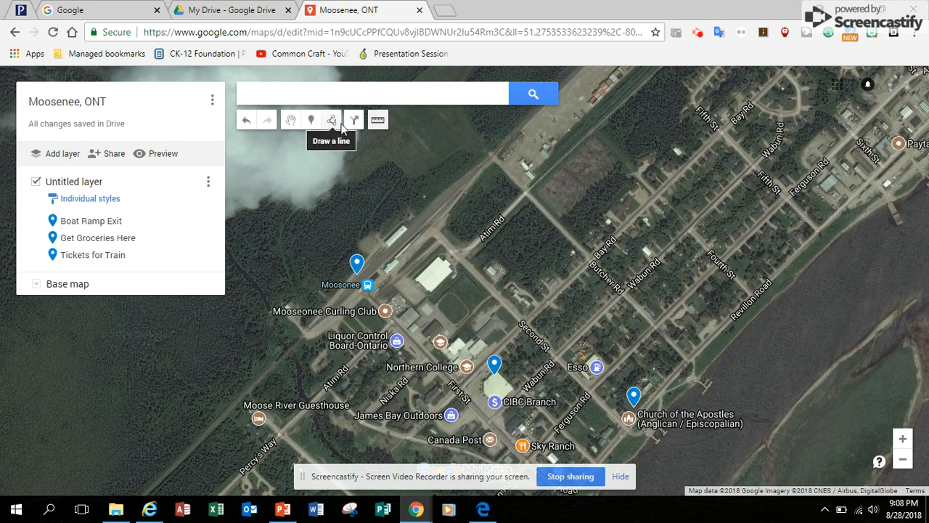
pyautogui.click(581, 356)
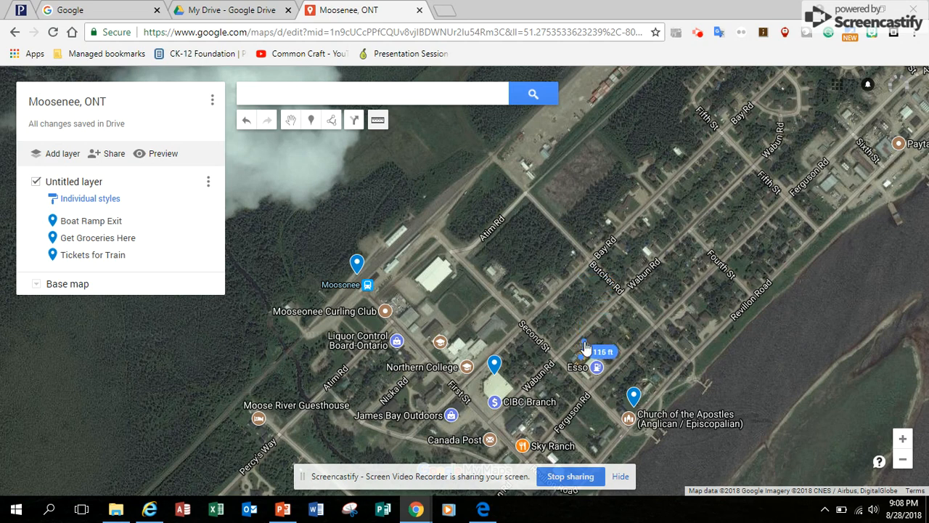
pyautogui.press('Escape')
pyautogui.click(904, 439)
pyautogui.click(594, 352)
pyautogui.click(587, 284)
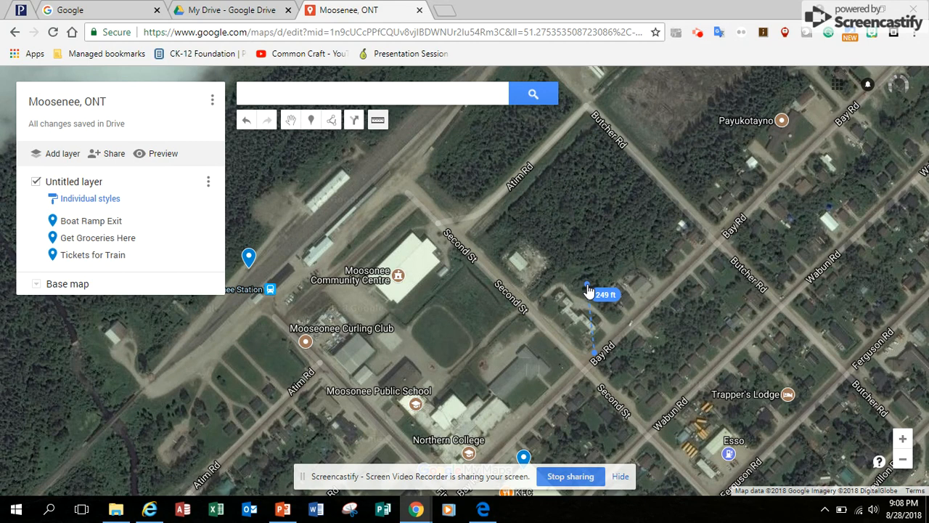
pyautogui.press('Escape')
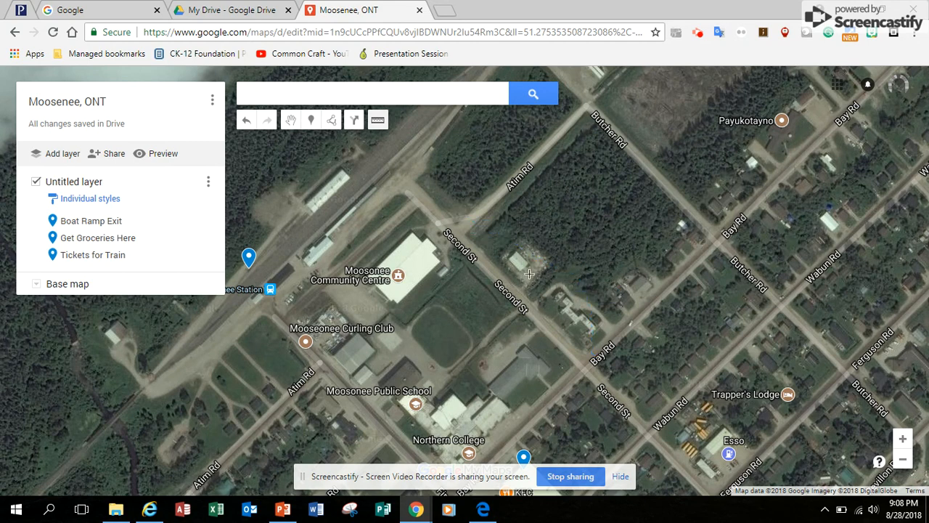
# Undo the last edit, reverting the station marker to 'Point 3', then measure near Esso.
pyautogui.click(245, 125)
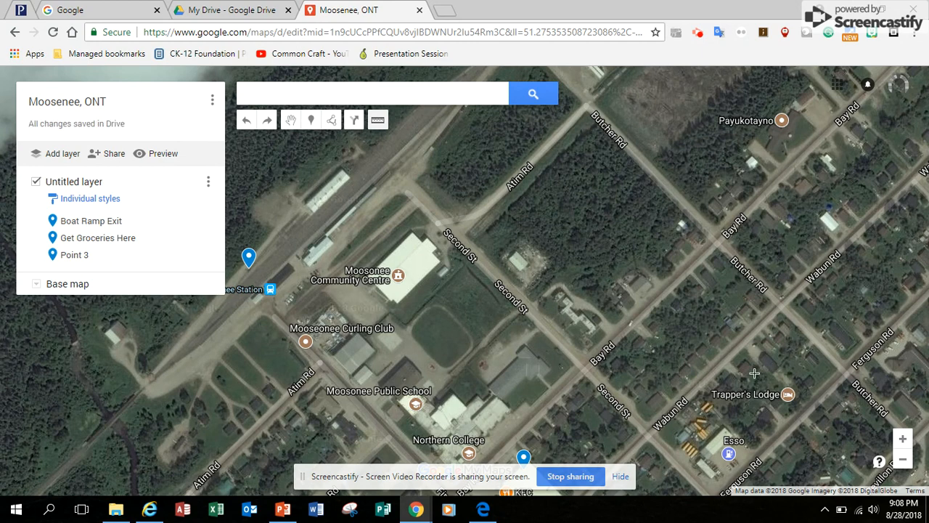
pyautogui.moveTo(698, 471); pyautogui.dragTo(697, 426)
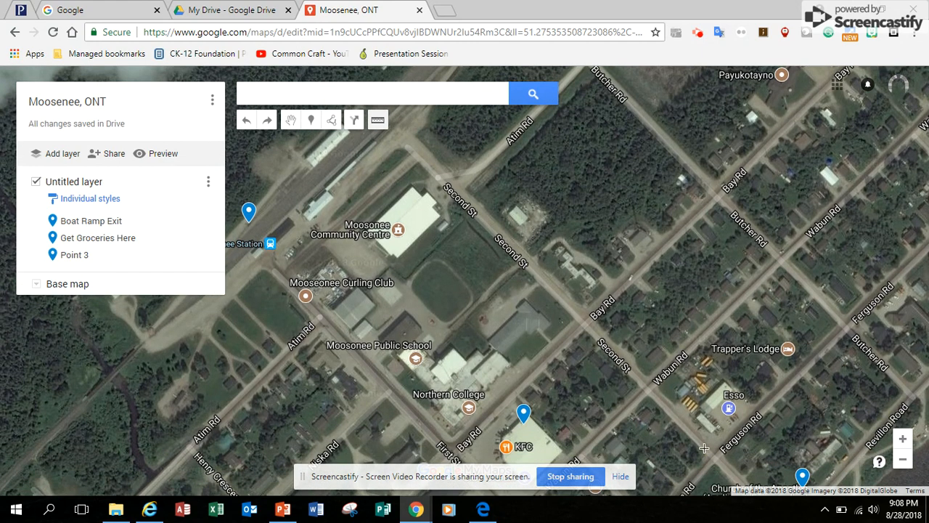
pyautogui.click(685, 424)
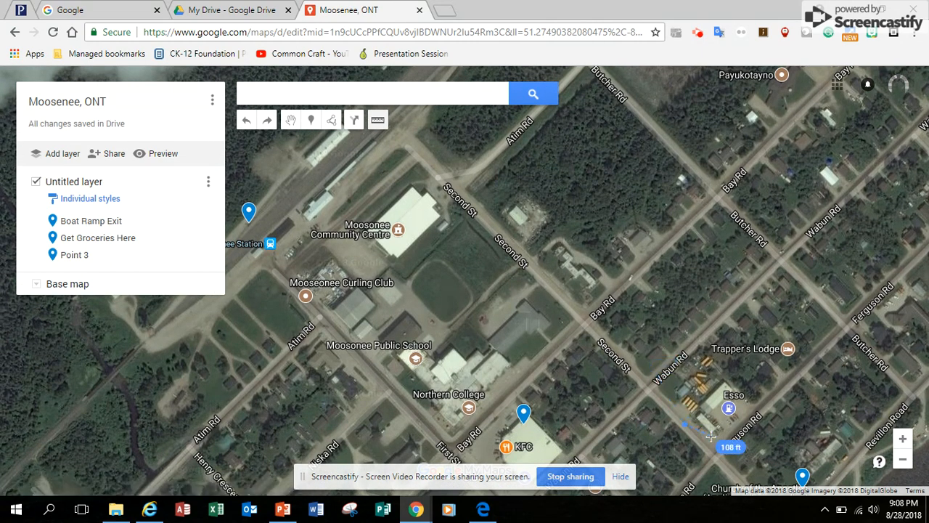
pyautogui.click(688, 430)
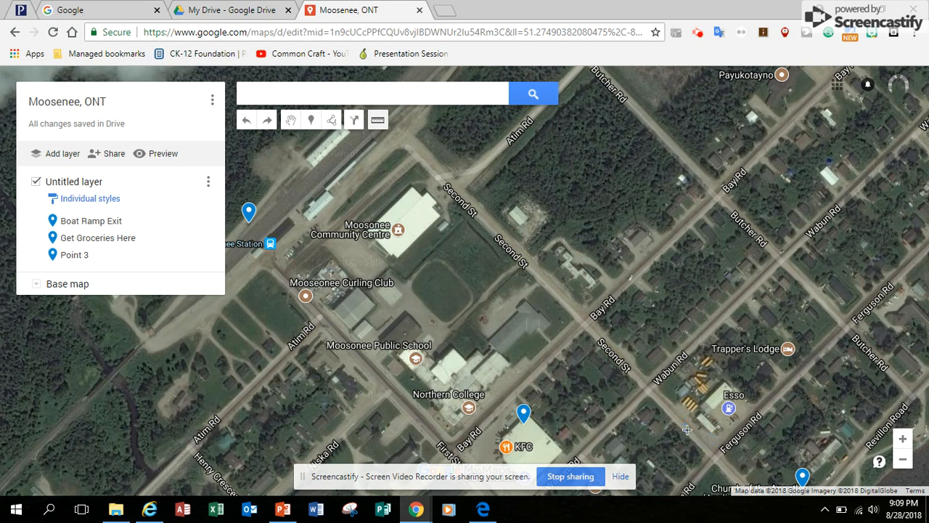